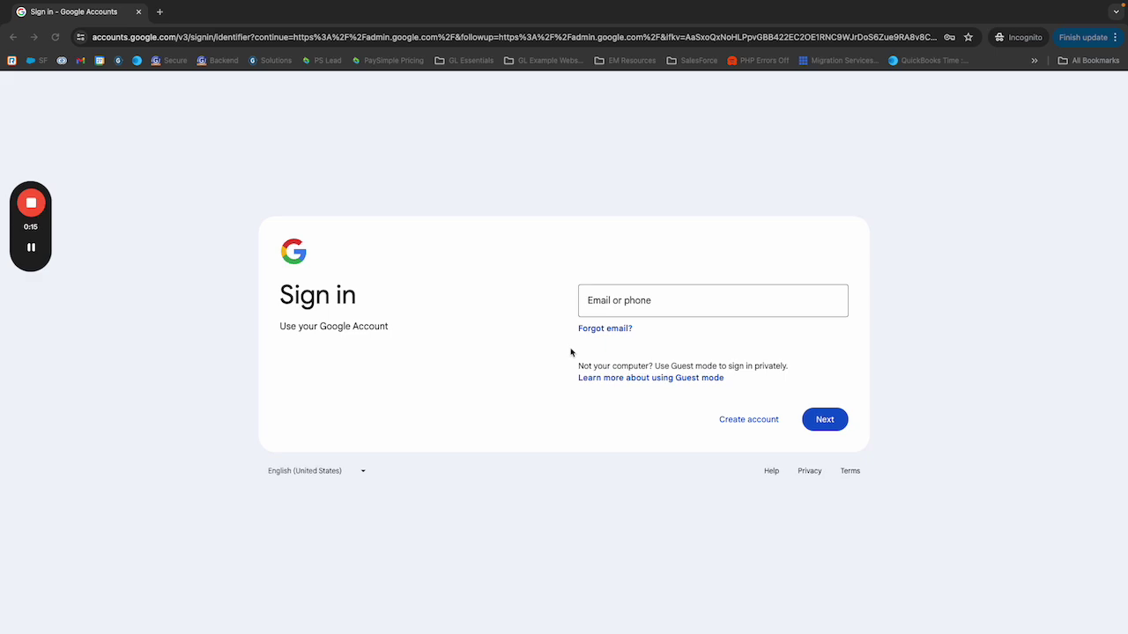
Step: Go to admin.google.com and submit the administrator's email address on the sign-in page
click(132, 37)
text(admin.)
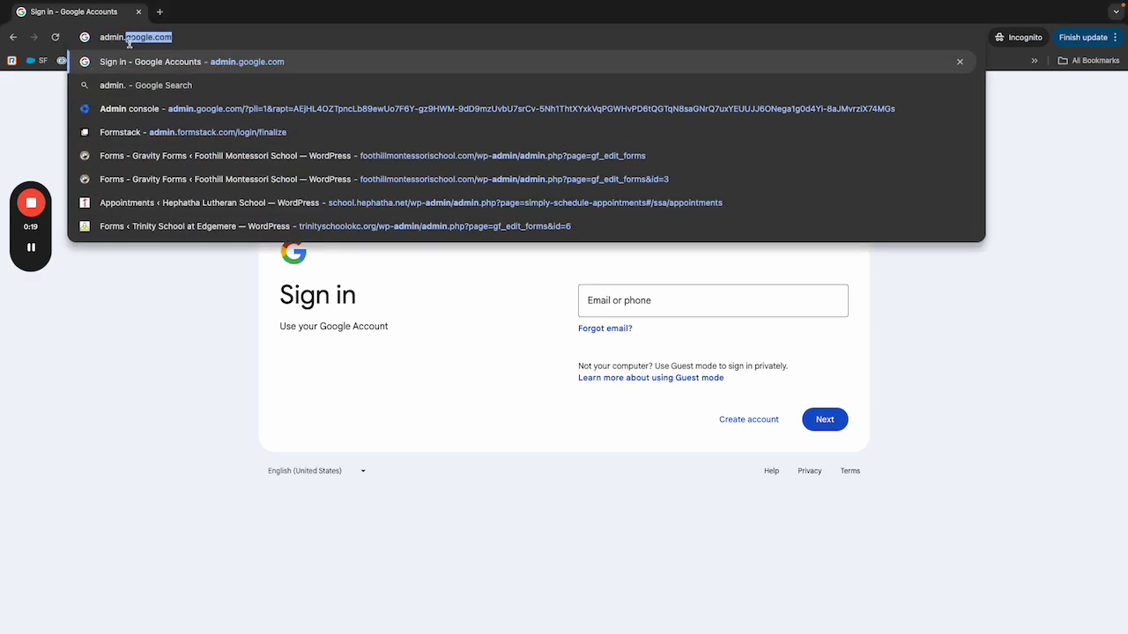
key(Return)
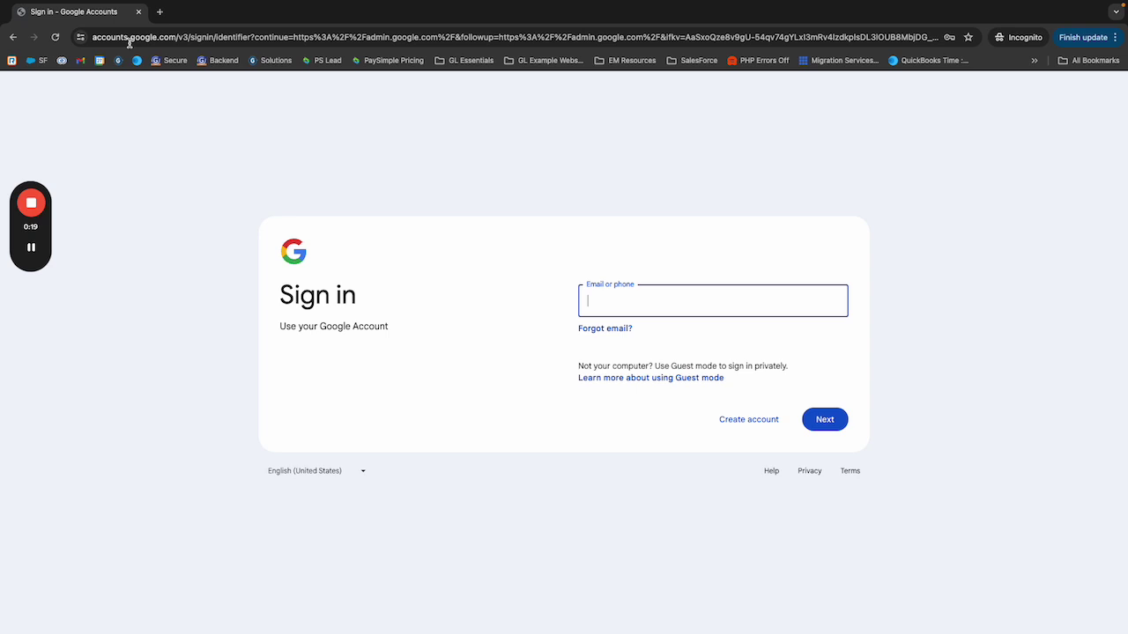
click(622, 306)
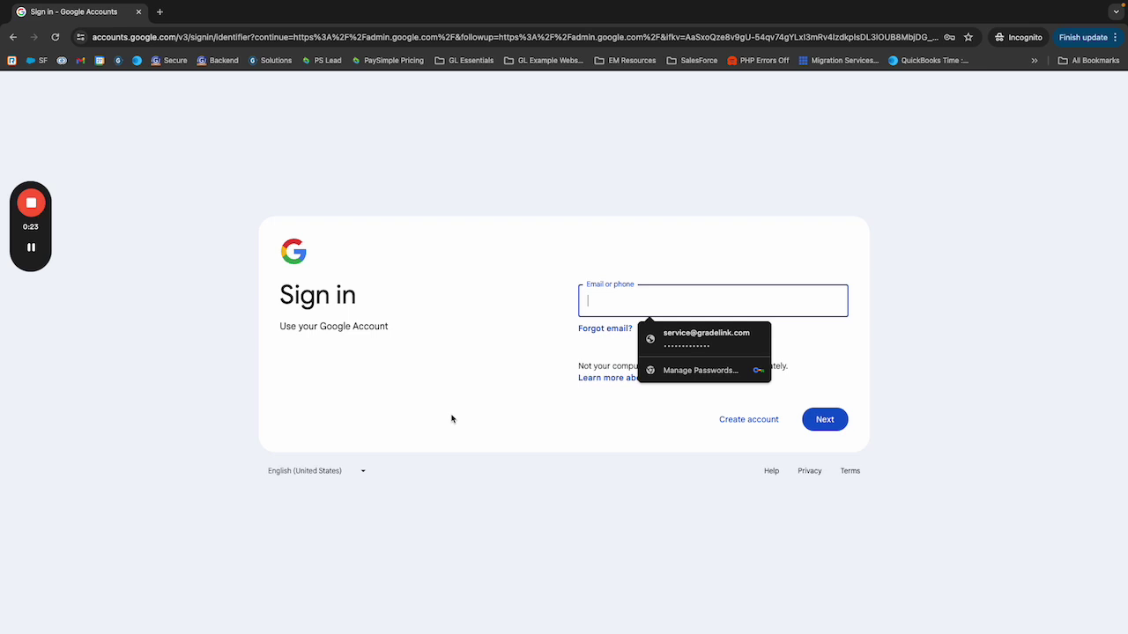
key(ctrl+v)
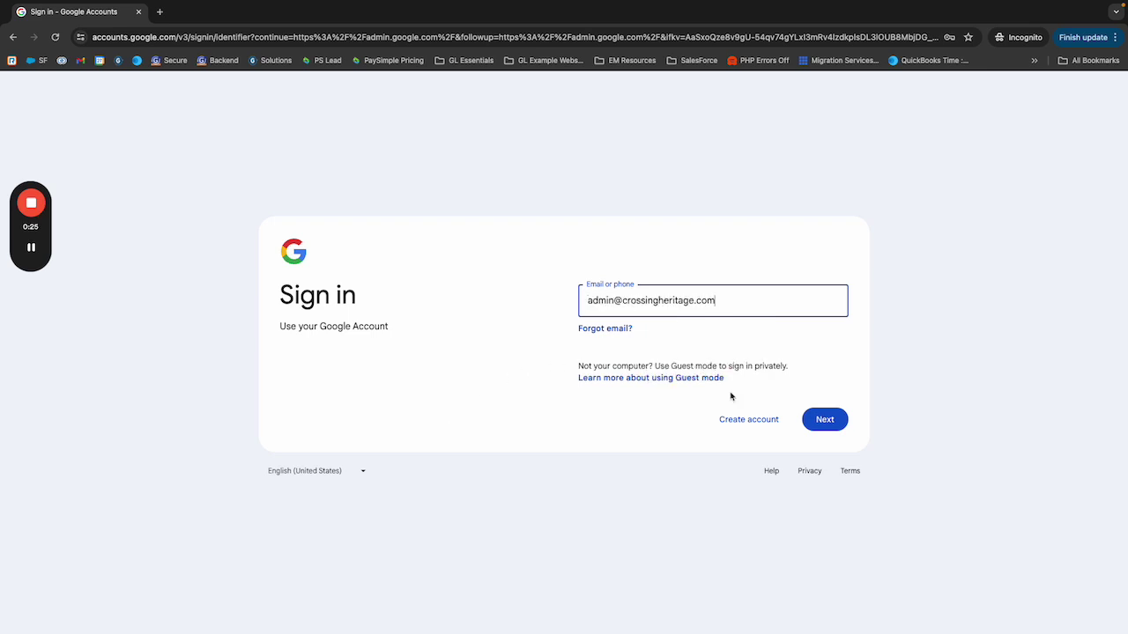
click(828, 421)
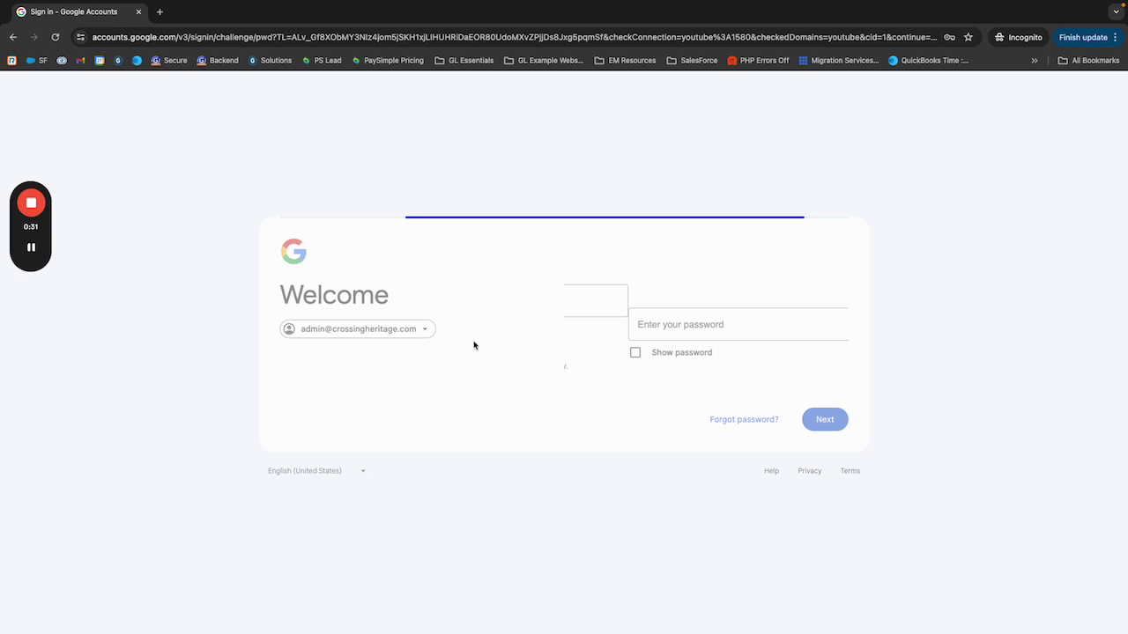
Step: Enter the administrator's account password and sign in to the Admin console
key(alt+Tab)
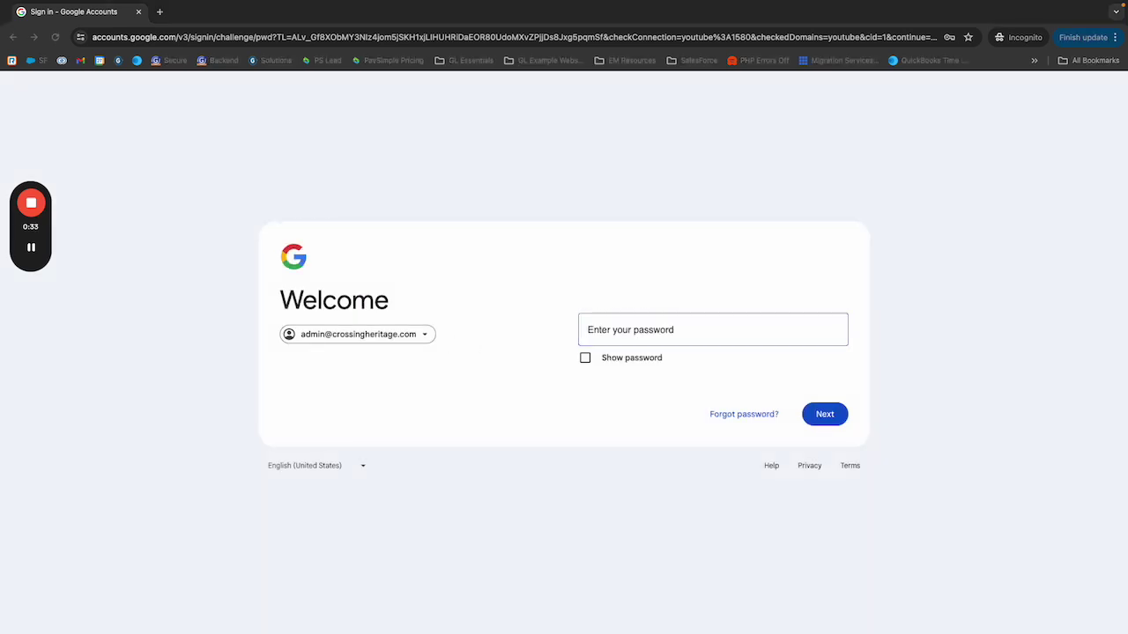
click(665, 328)
key(ctrl+v)
click(826, 415)
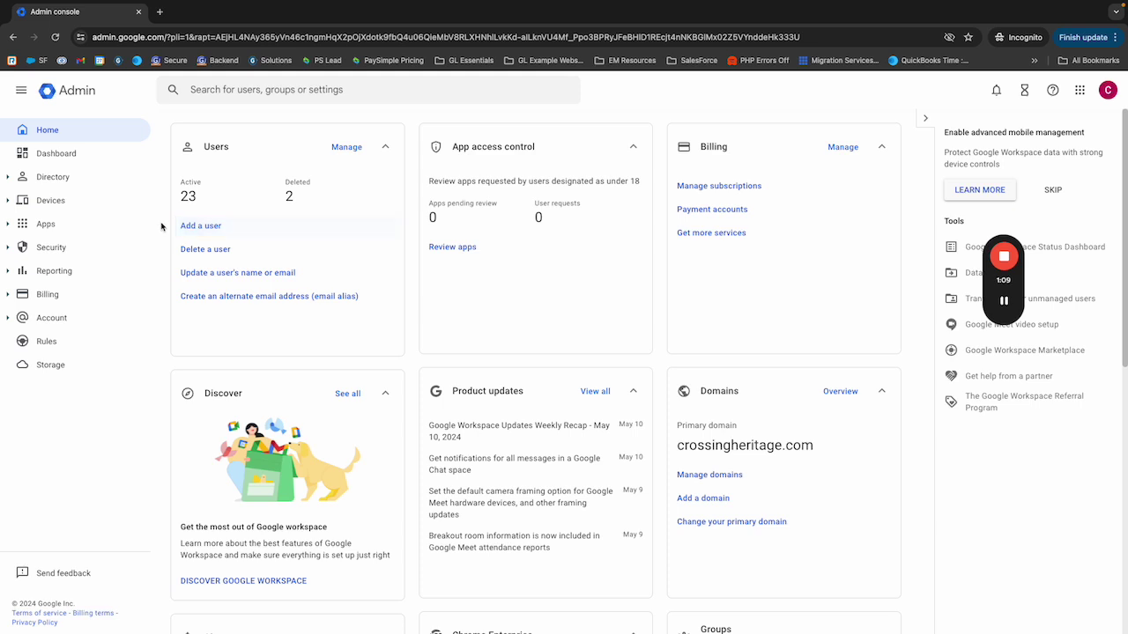
Step: Open the Users list in the Directory and review the listed accounts
click(53, 177)
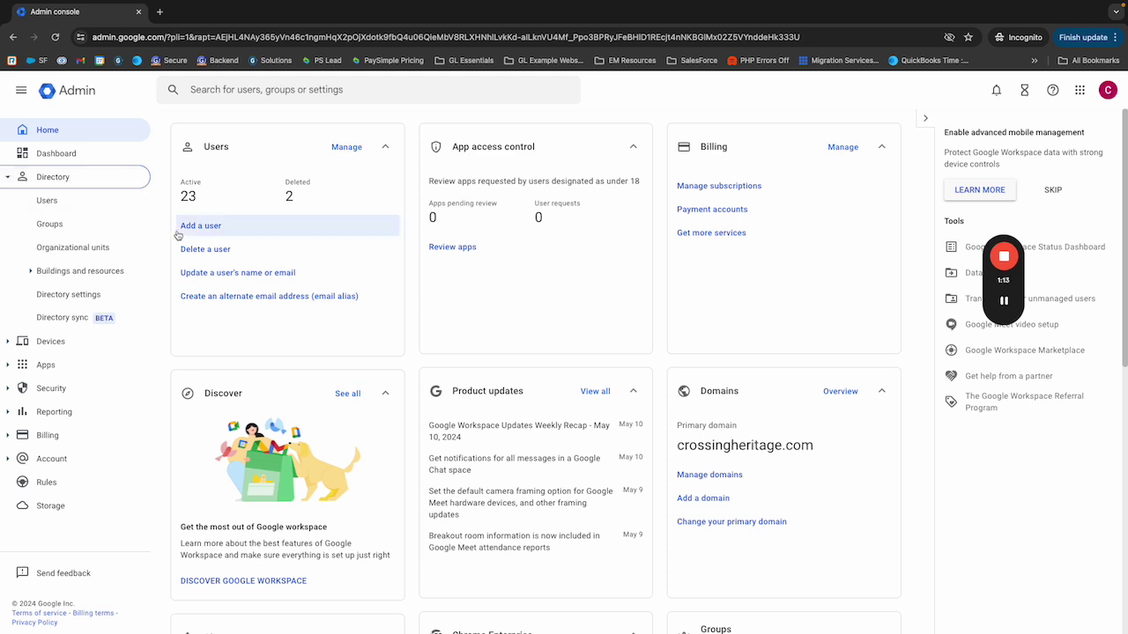
click(47, 202)
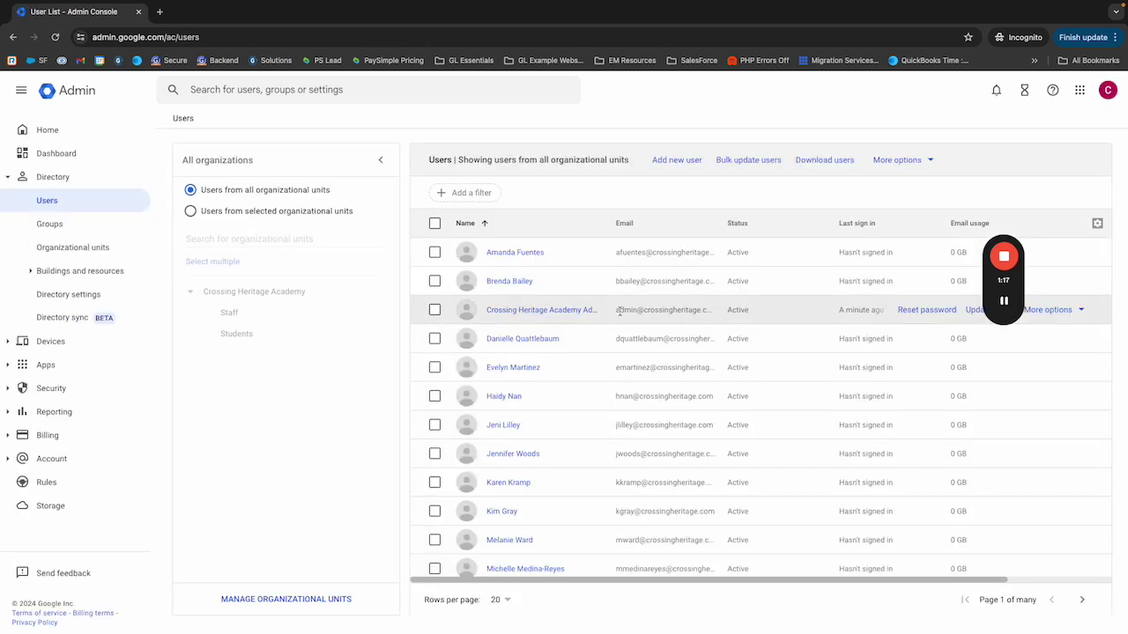
scroll(581, 315, down, 5)
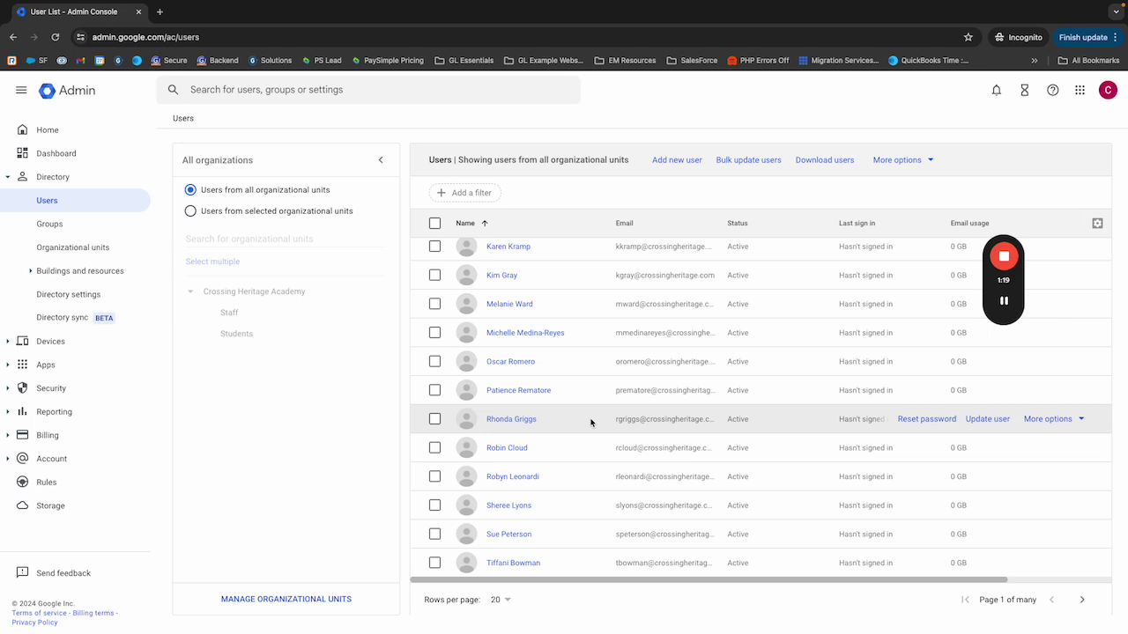
scroll(564, 387, up, 5)
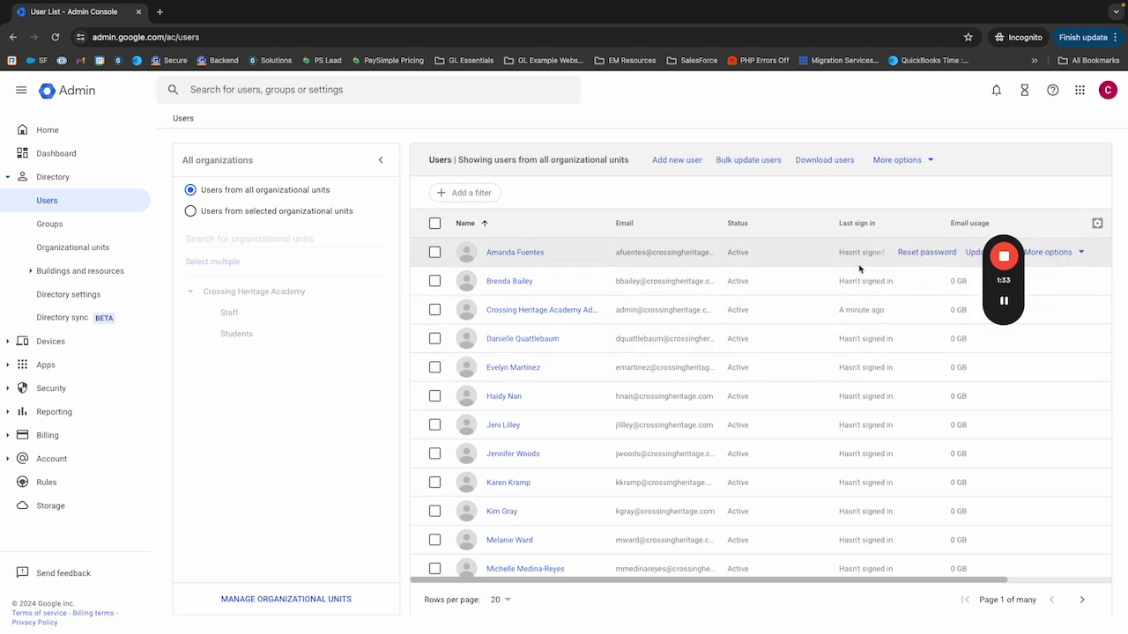
scroll(728, 363, down, 4)
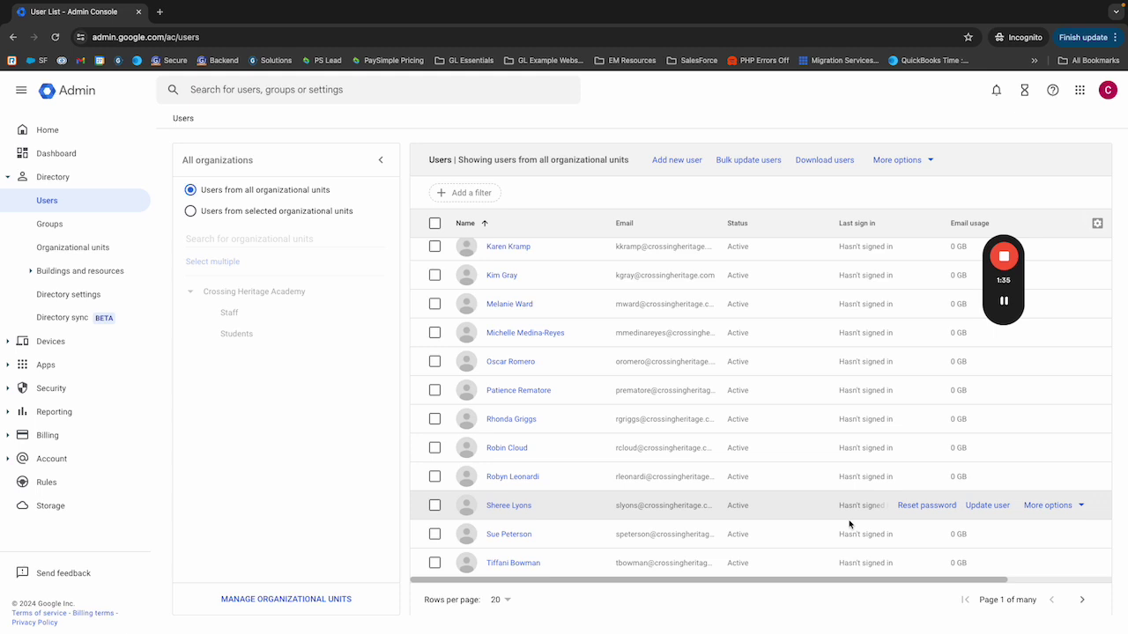
scroll(873, 352, up, 4)
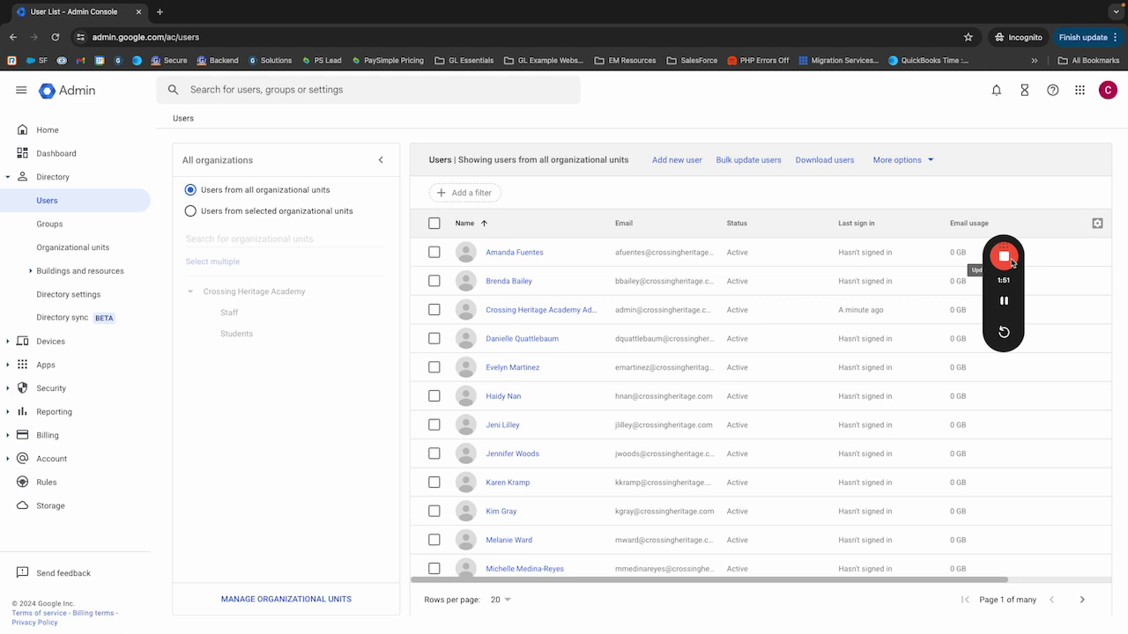
Step: View the first name and primary email fields in the first listed user's update form, and cancel without changes
drag(978, 286, 187, 282)
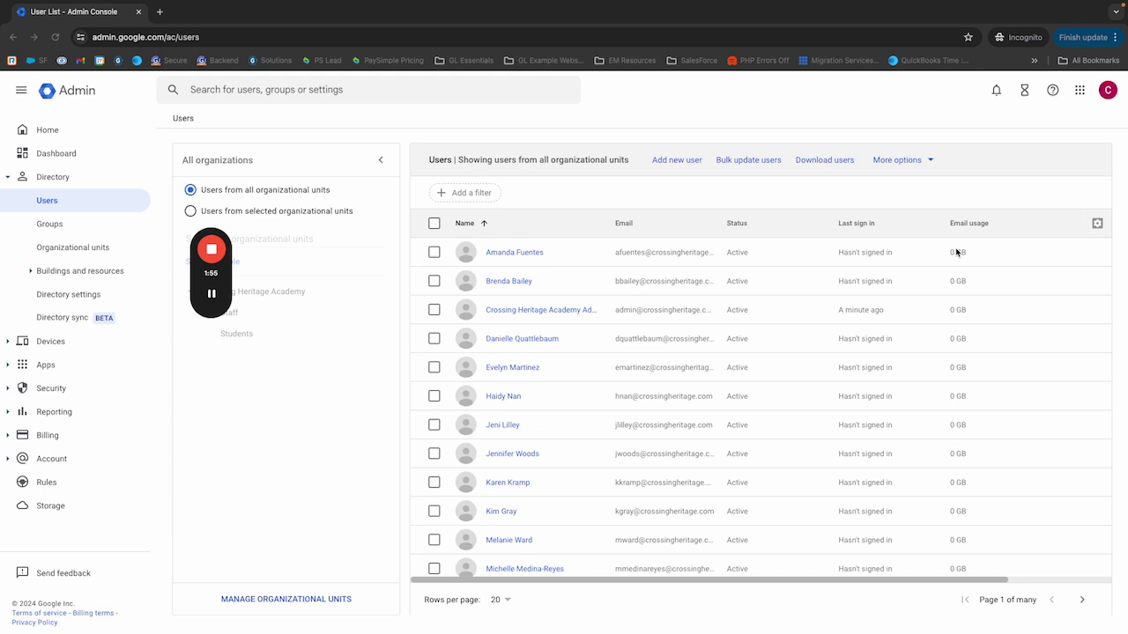
mouse_move(940, 237)
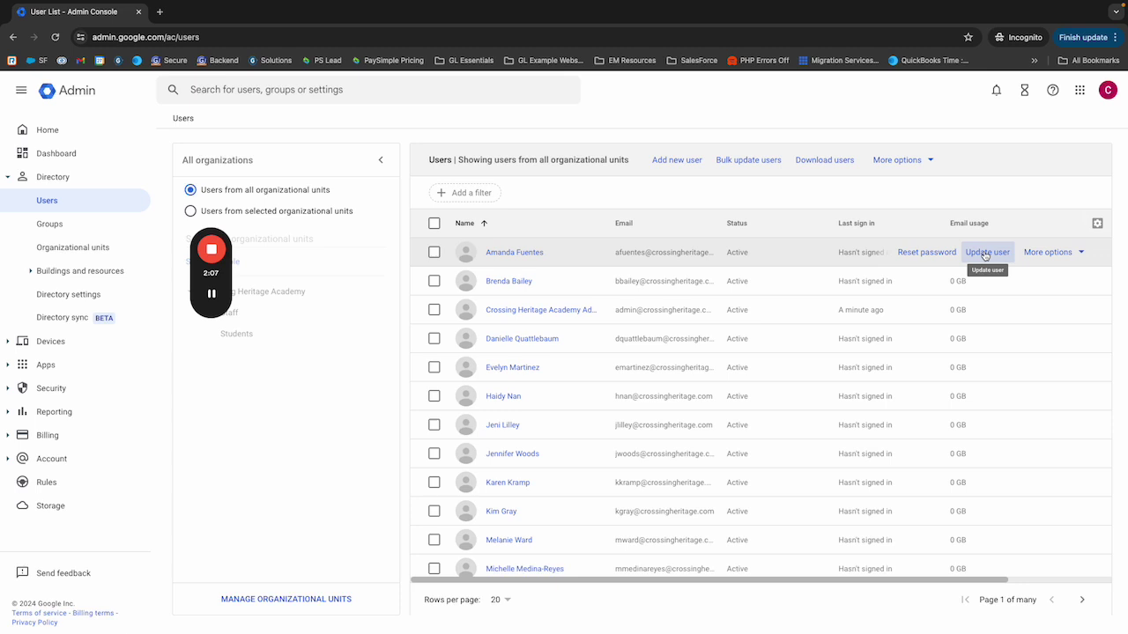
click(985, 254)
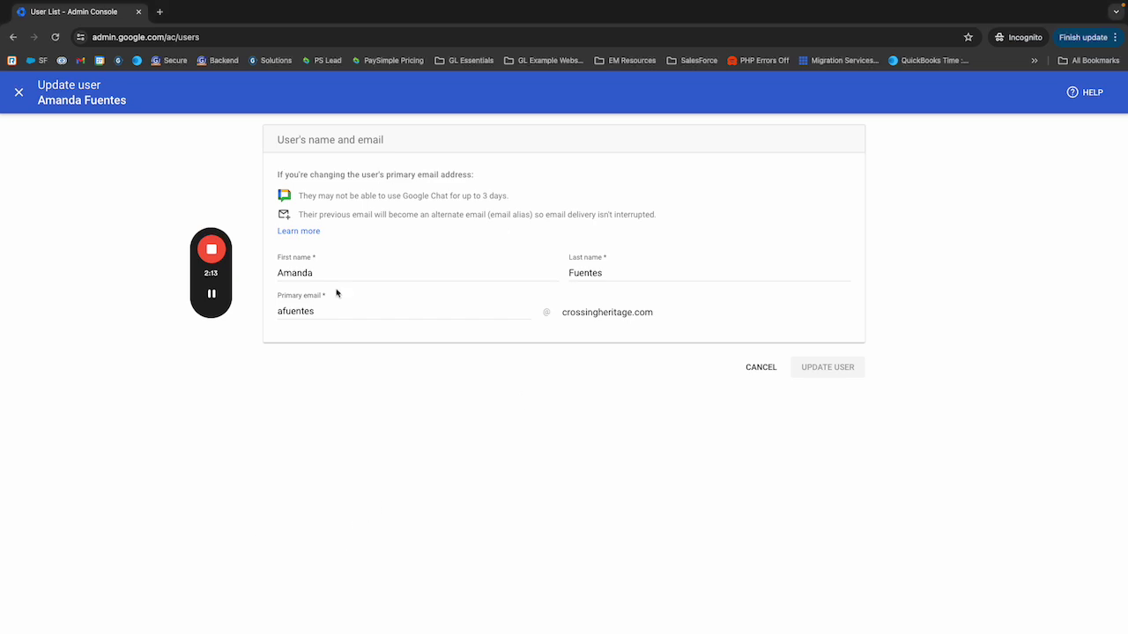
drag(370, 315, 277, 308)
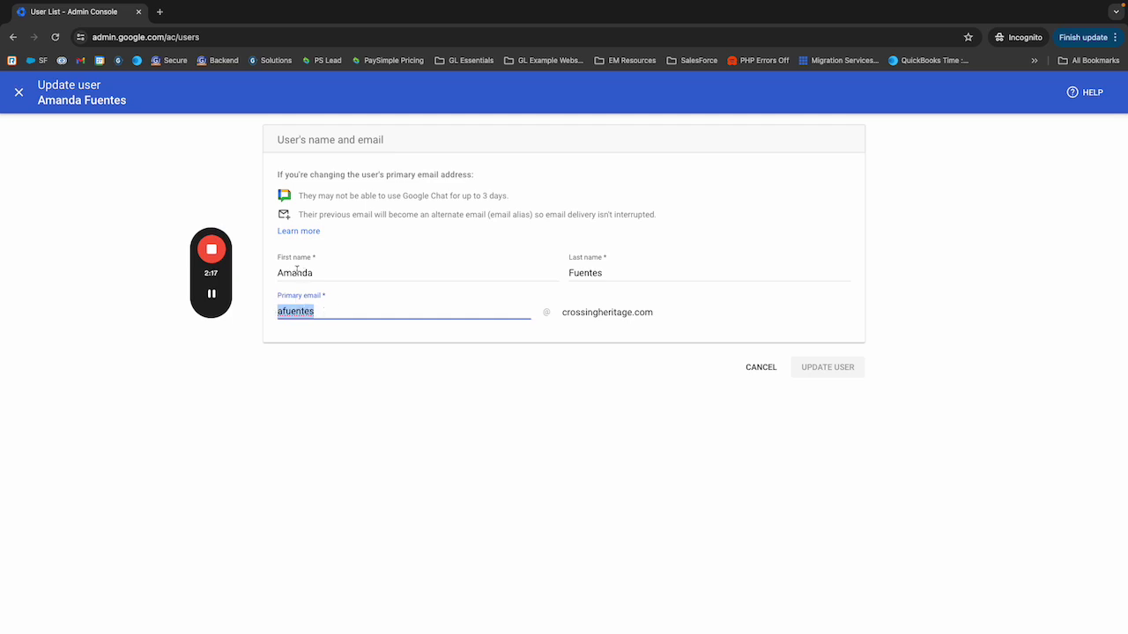
double_click(296, 272)
click(763, 374)
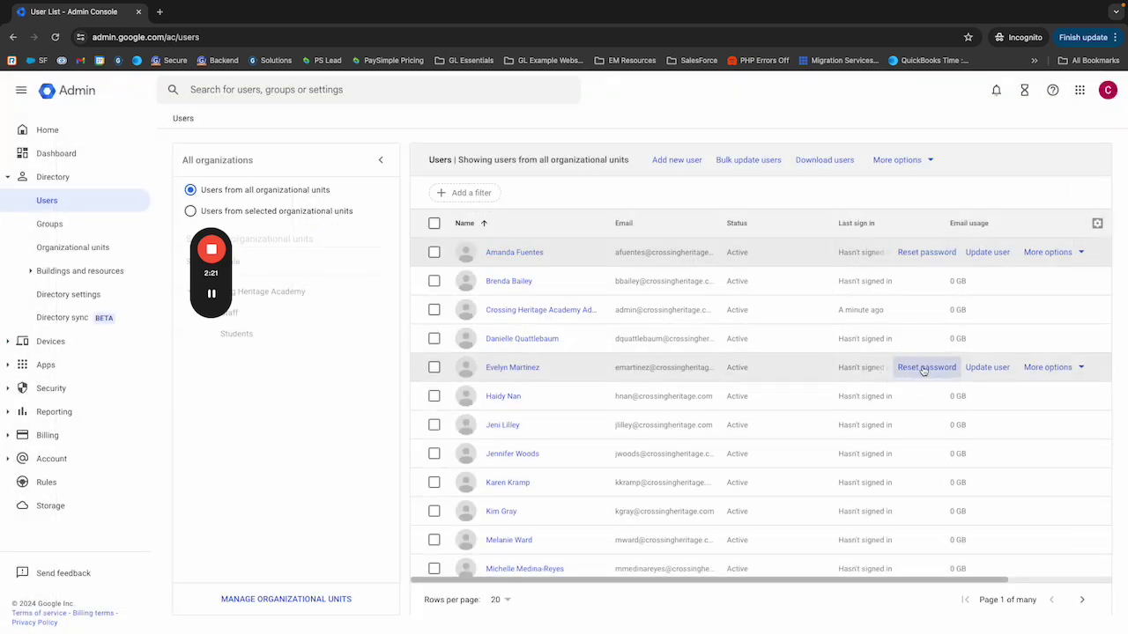
Step: Try the Create password reset option for the fifth listed user with the password change at sign-in turned off, and cancel
click(923, 368)
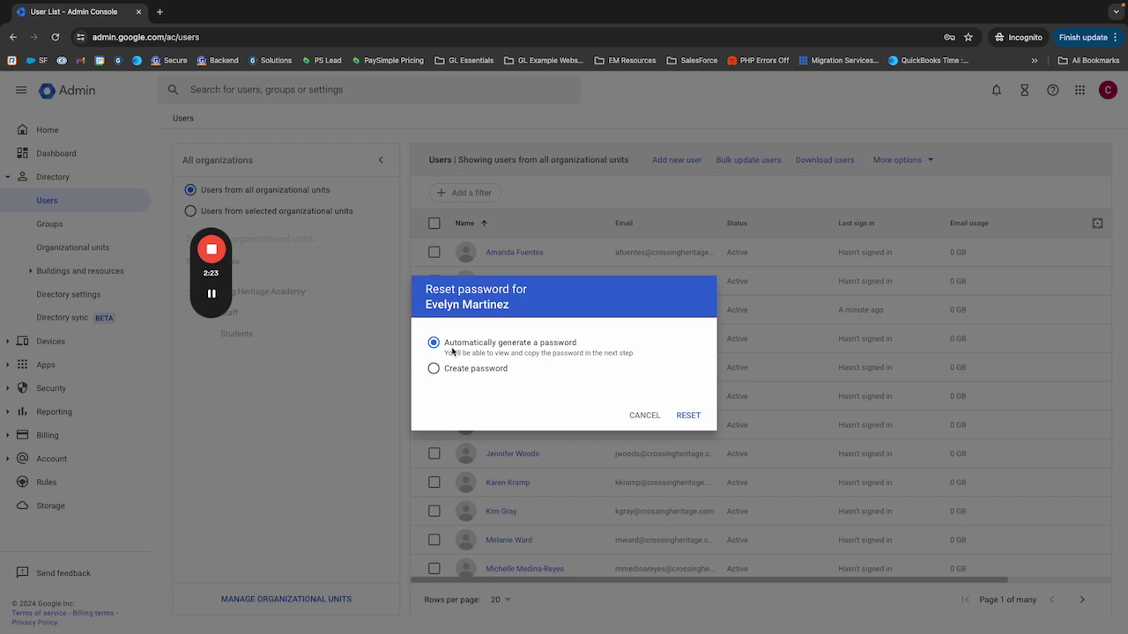
click(433, 368)
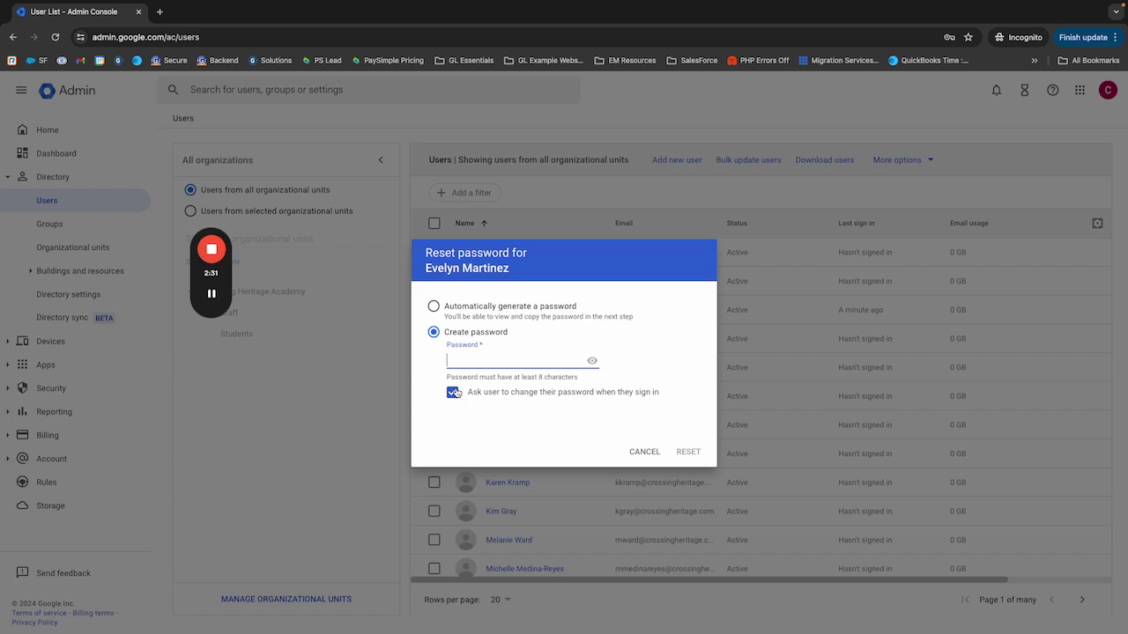
click(454, 393)
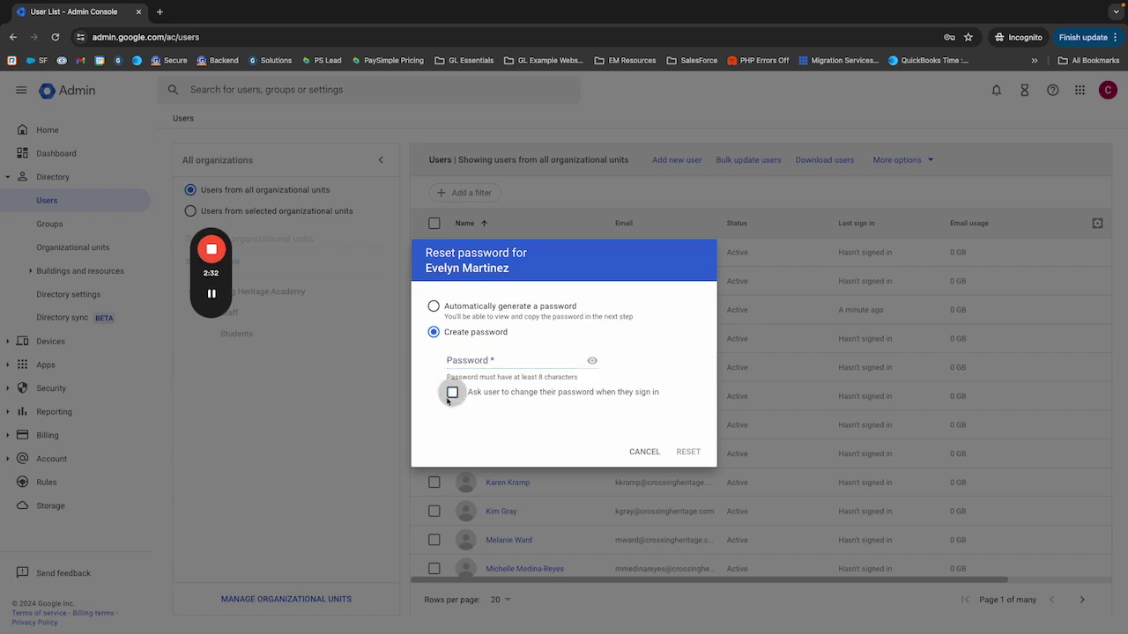
click(645, 453)
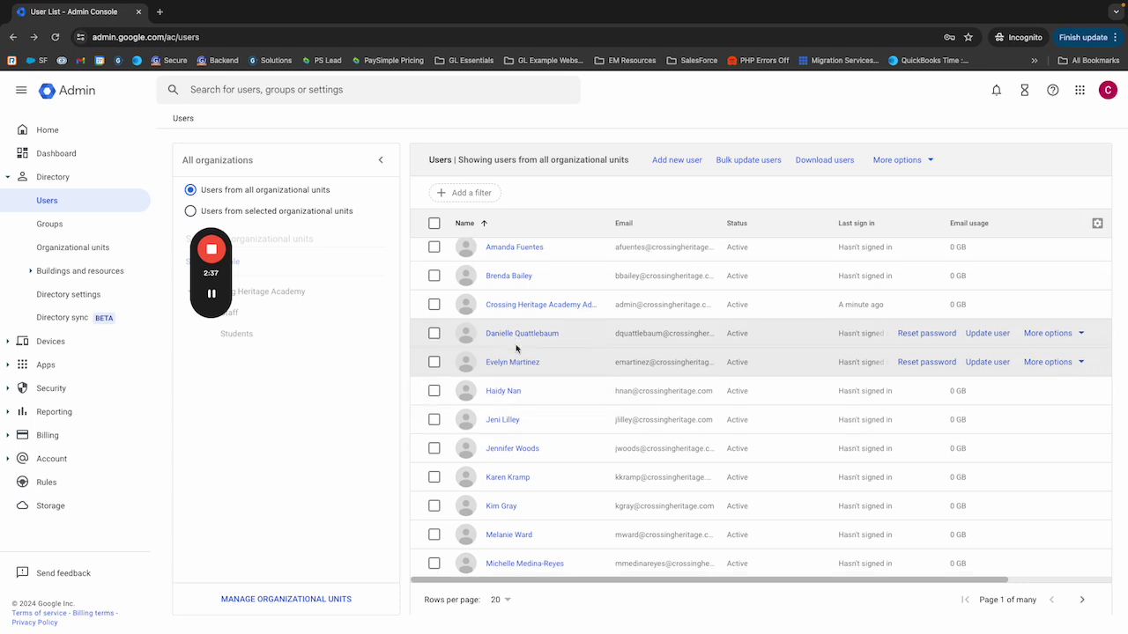
scroll(517, 347, down, 1)
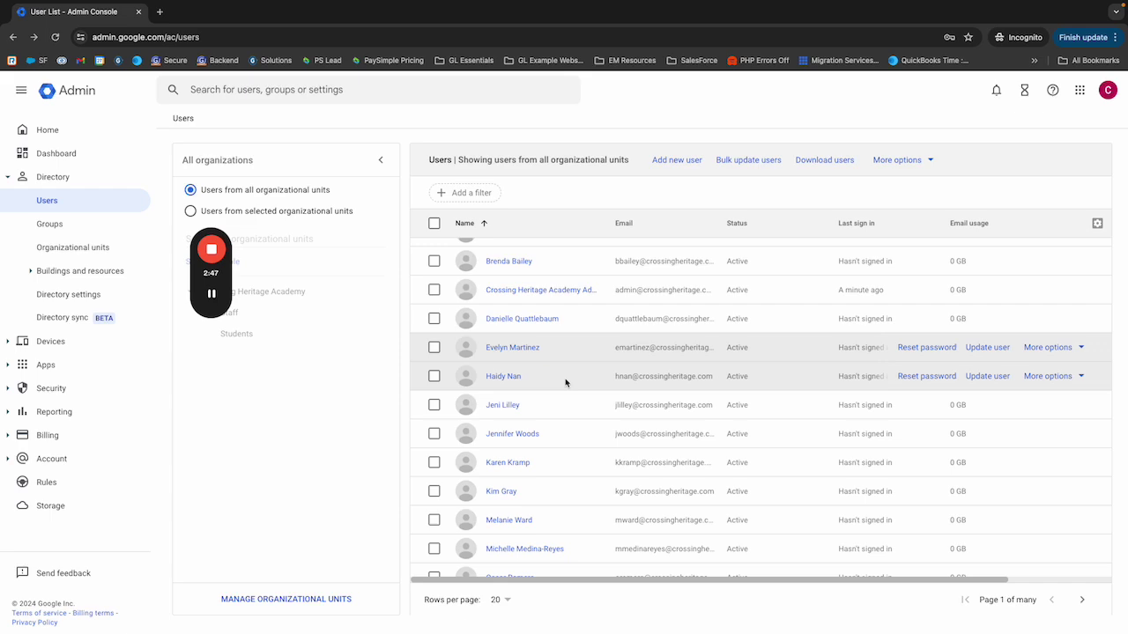
Step: Open gmail.com in a new browser tab to show the administrator's inbox
click(160, 12)
text(gmail)
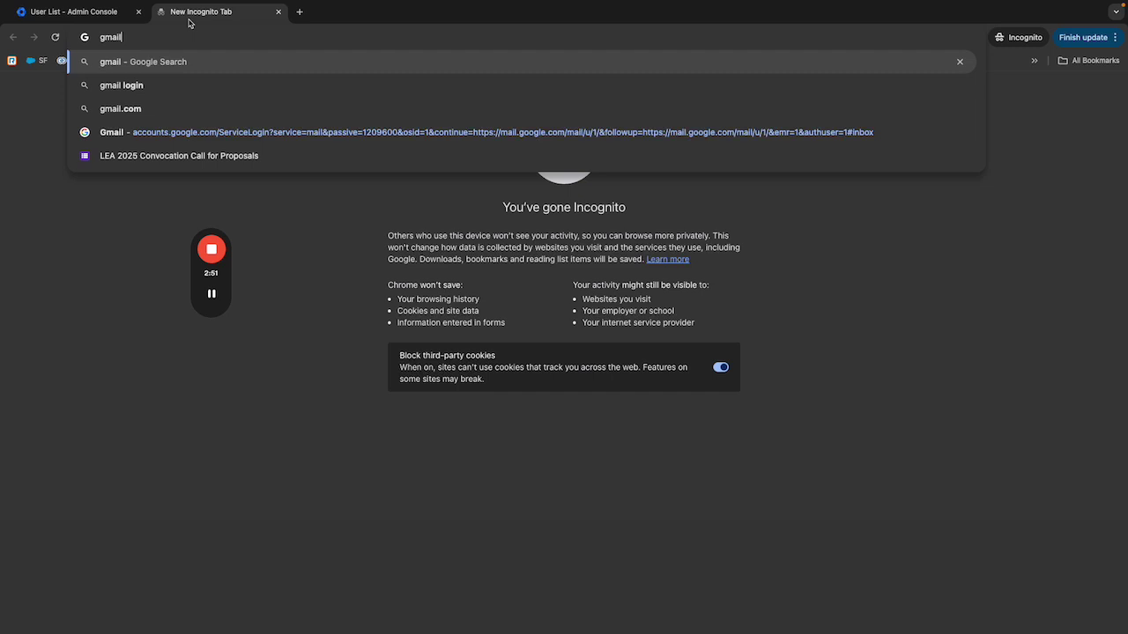
text(.com)
key(Return)
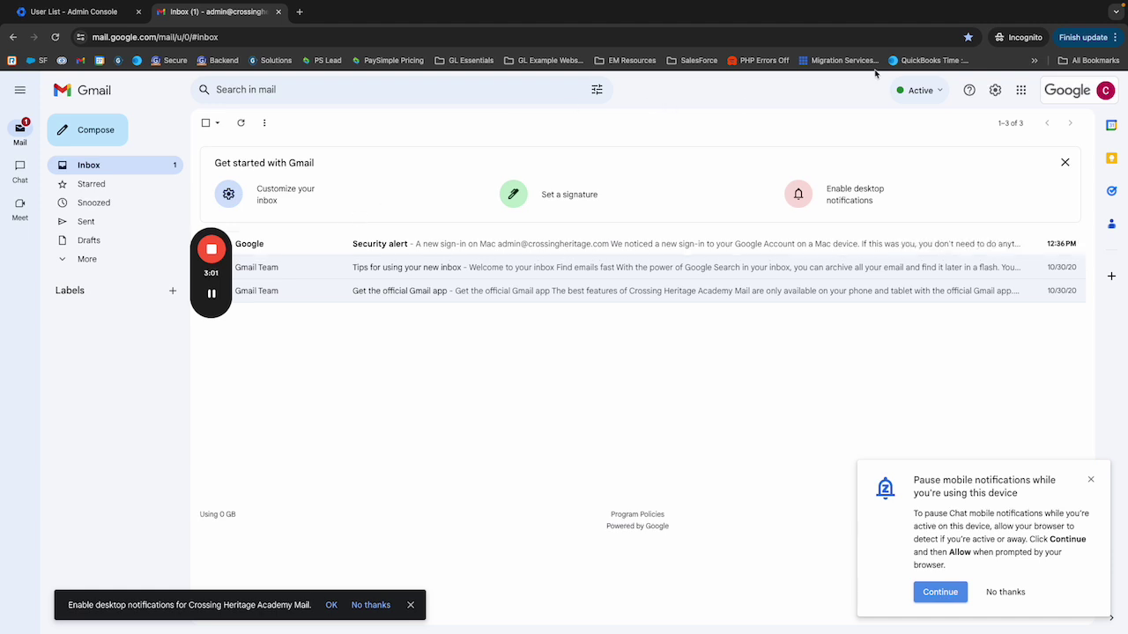
Step: Read the Security alert email from Google and return to the inbox
click(317, 249)
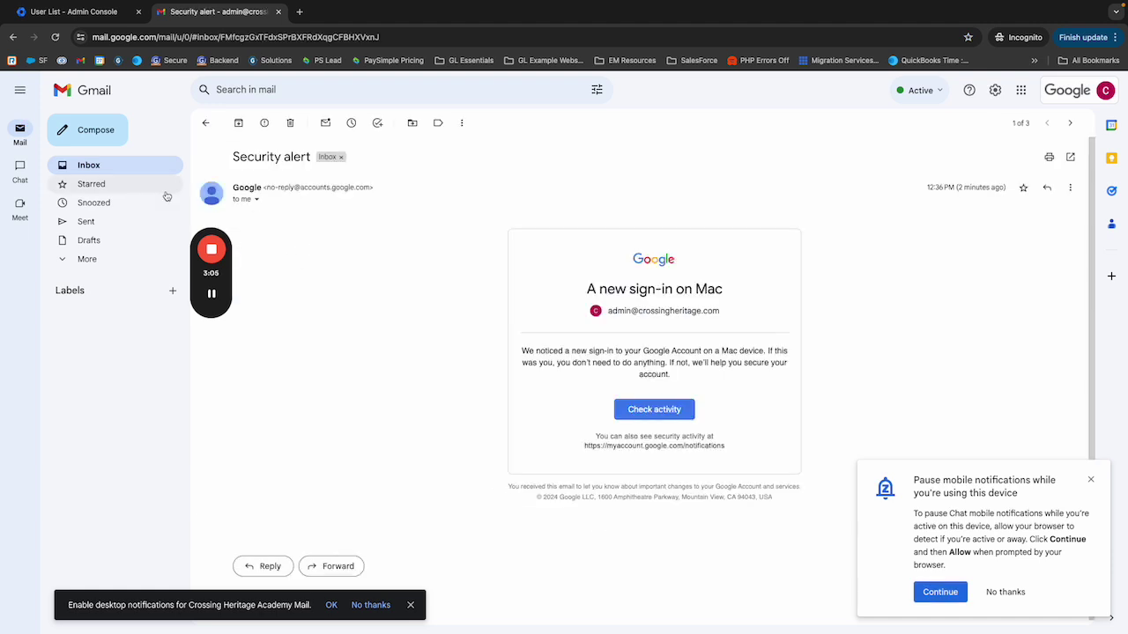
click(138, 171)
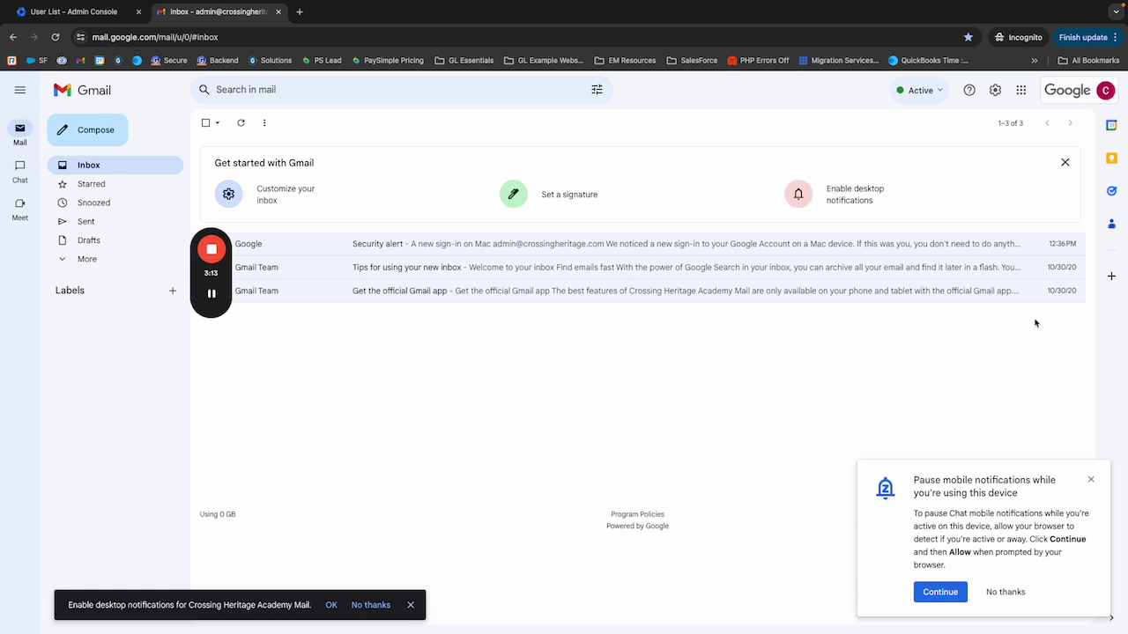
mouse_move(225, 276)
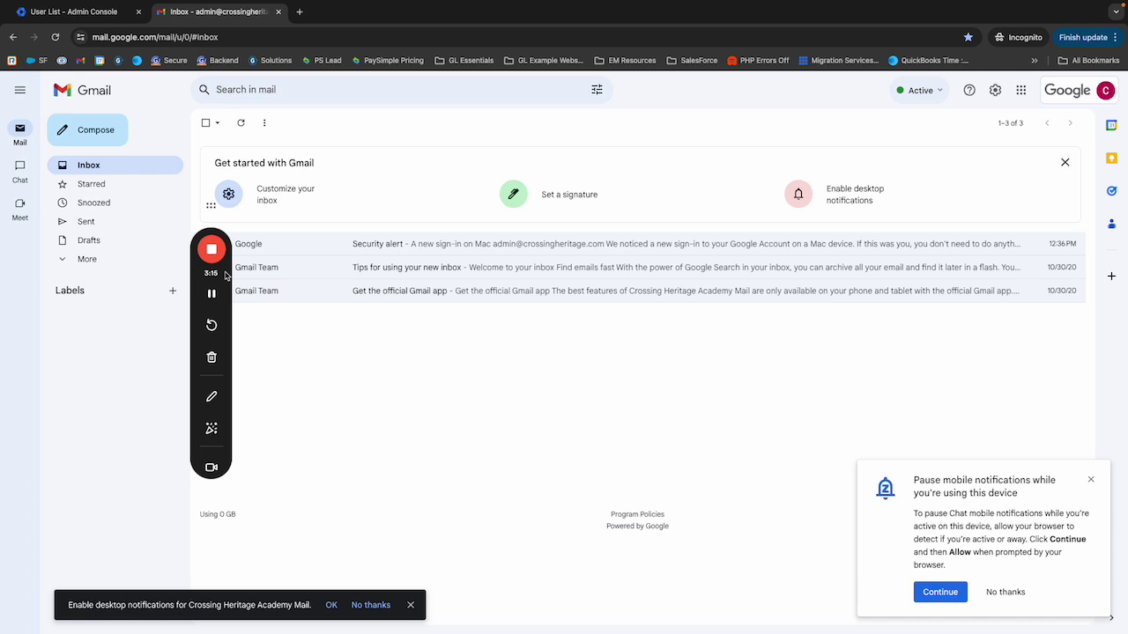
drag(225, 275, 87, 300)
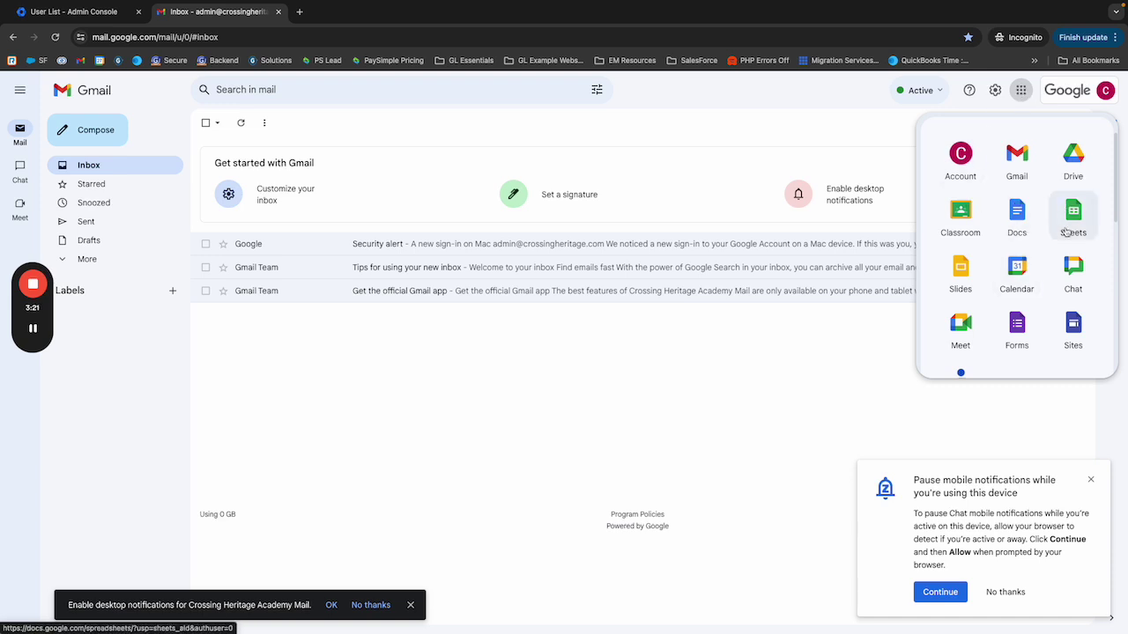
Step: Browse the available Google apps from Gmail, view the Classroom home page, and close it again
scroll(960, 317, down, 2)
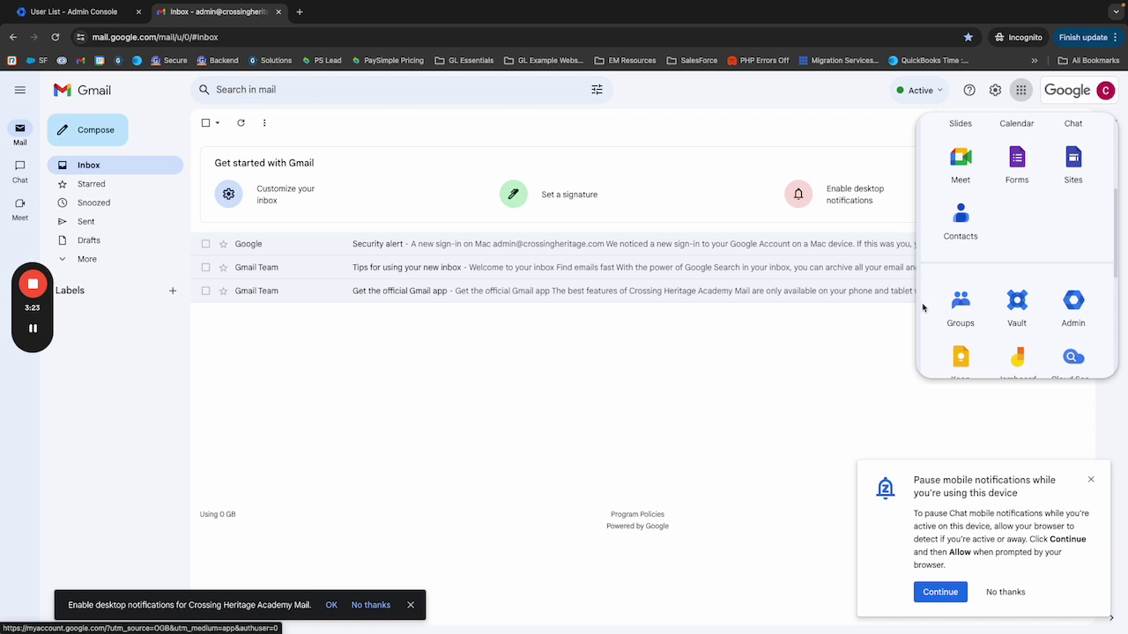
scroll(923, 307, down, 3)
scroll(996, 299, up, 5)
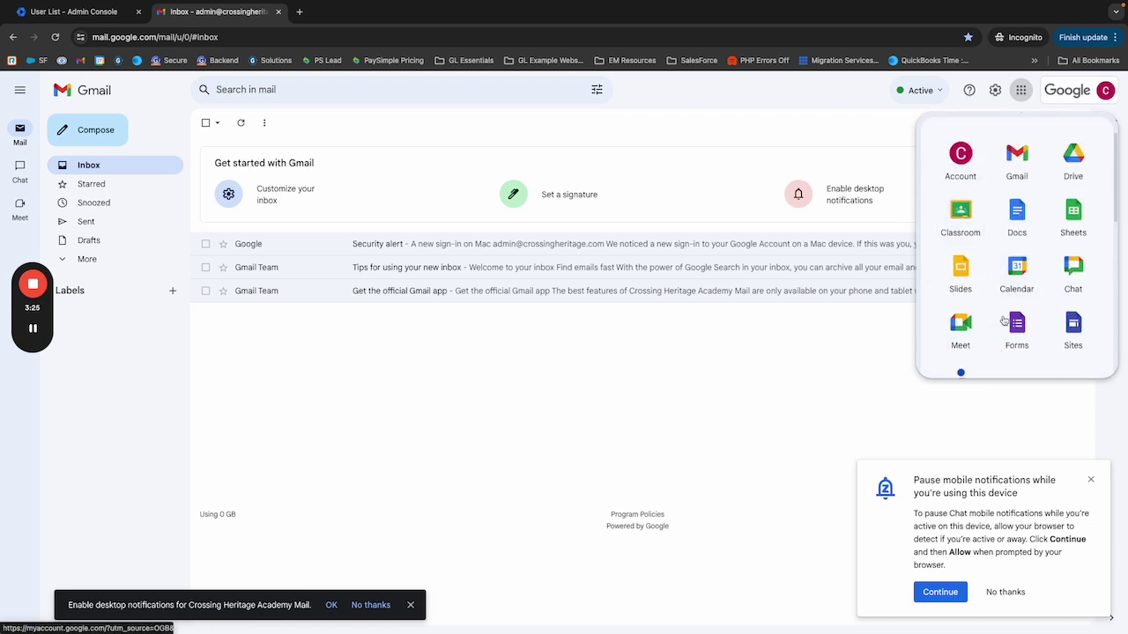
scroll(1003, 320, down, 5)
click(959, 268)
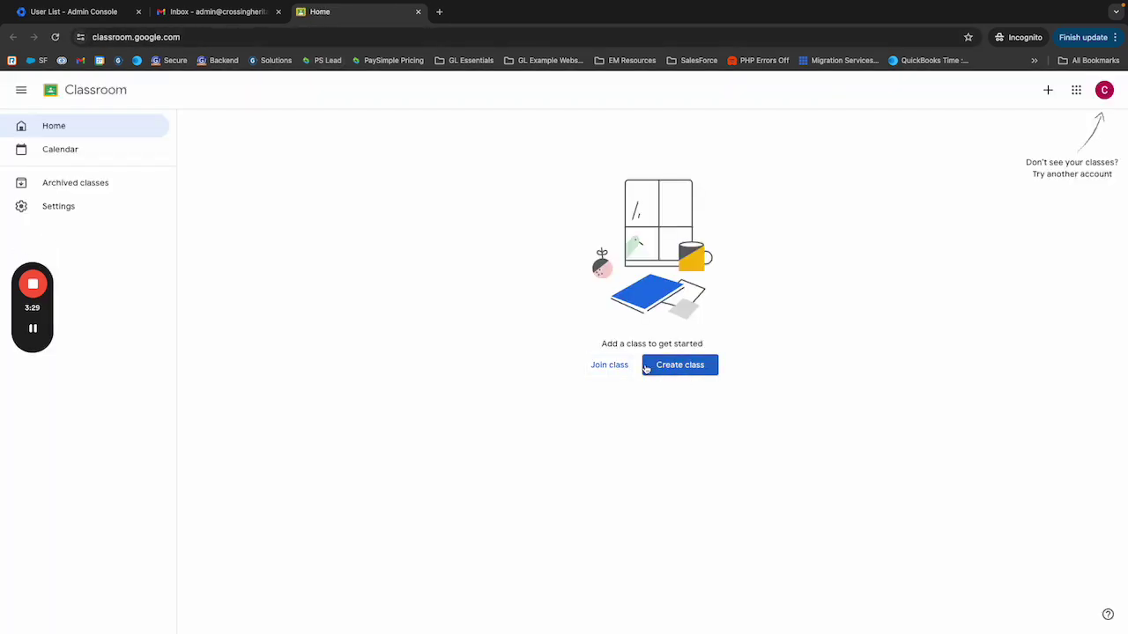
click(419, 13)
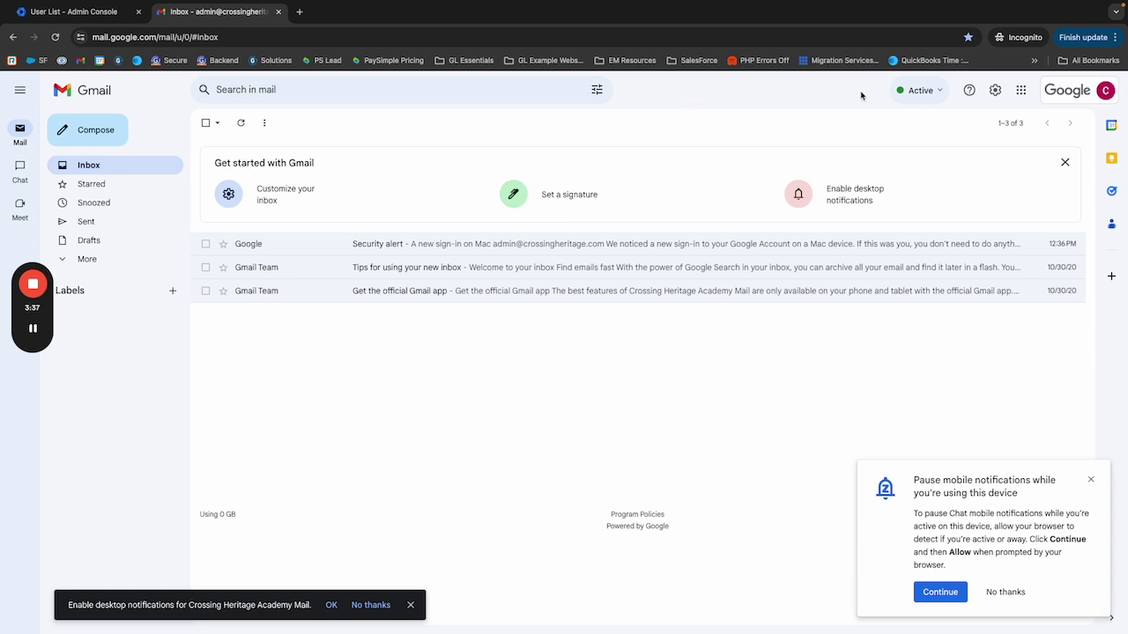
Step: Switch back from Gmail to the Admin console's user list
click(1089, 90)
click(740, 137)
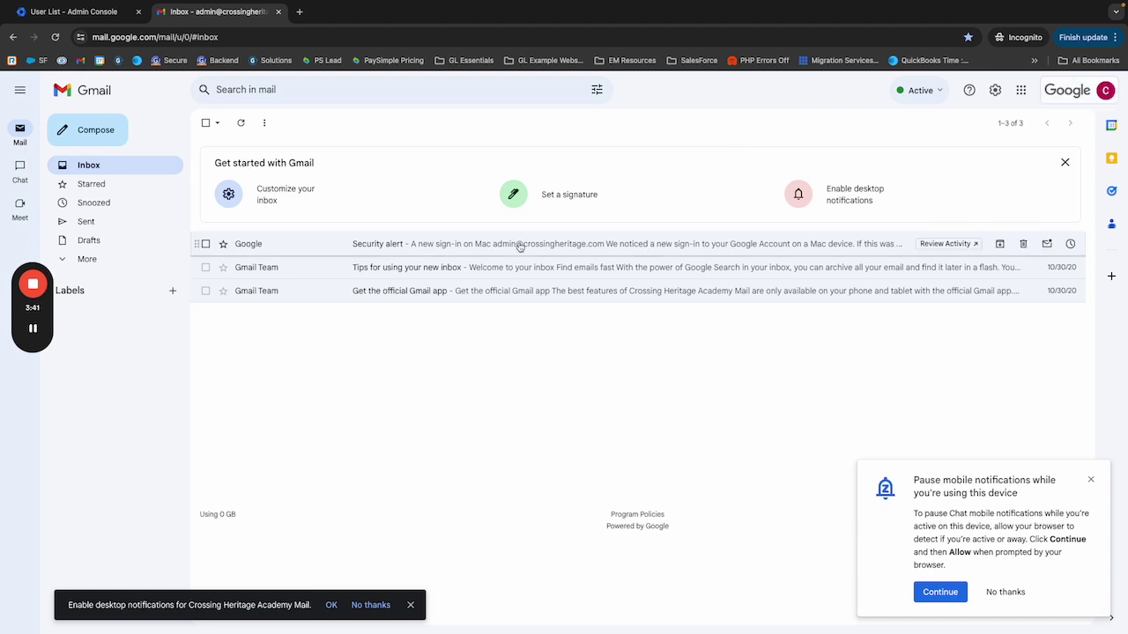
click(57, 16)
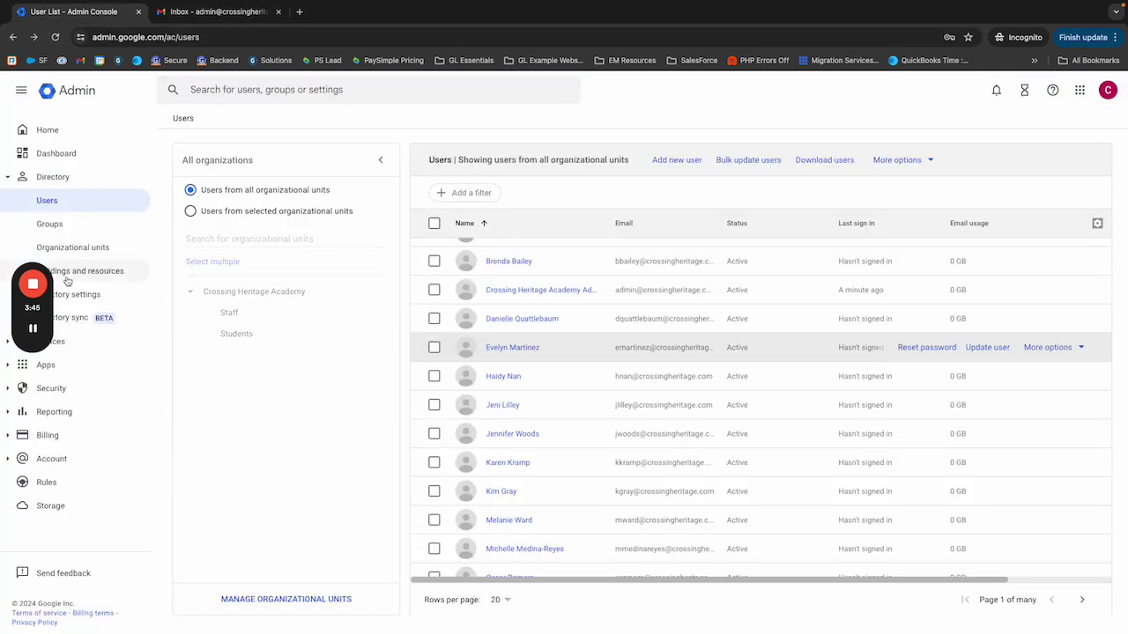
Step: Look through the Billing, Security, Devices and Directory sections of the Admin console navigation
mouse_move(49, 300)
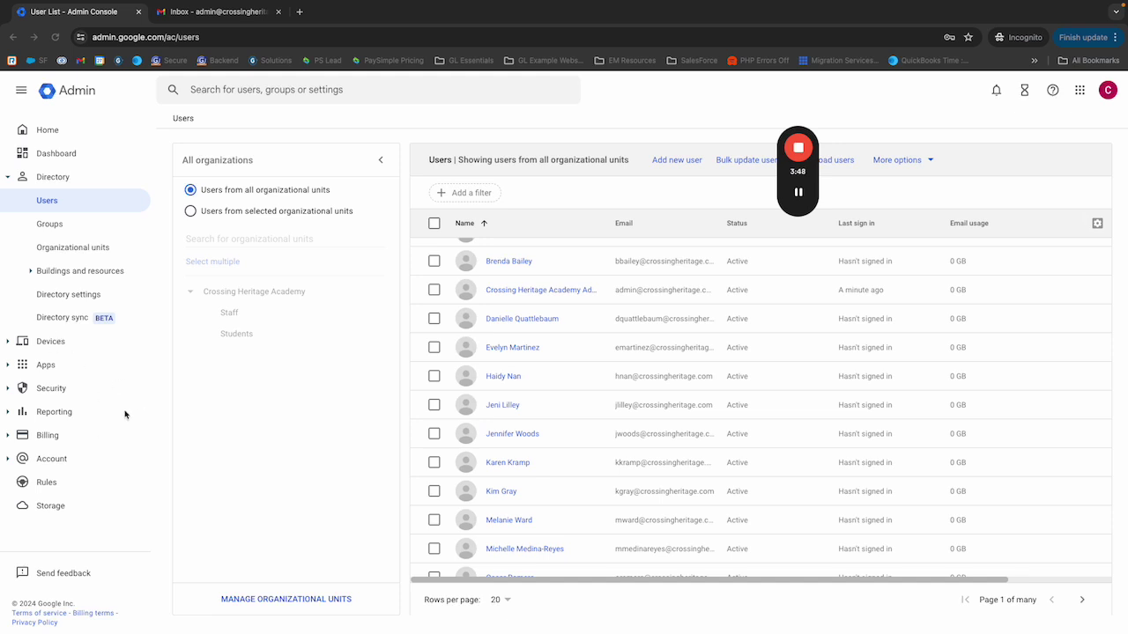
click(69, 436)
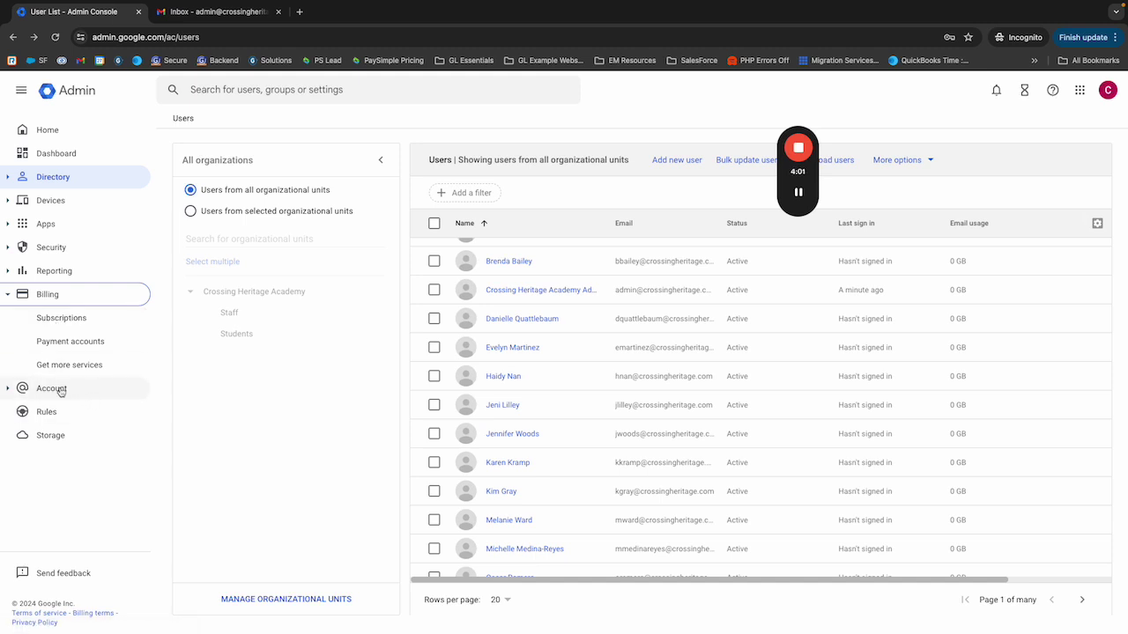
click(51, 250)
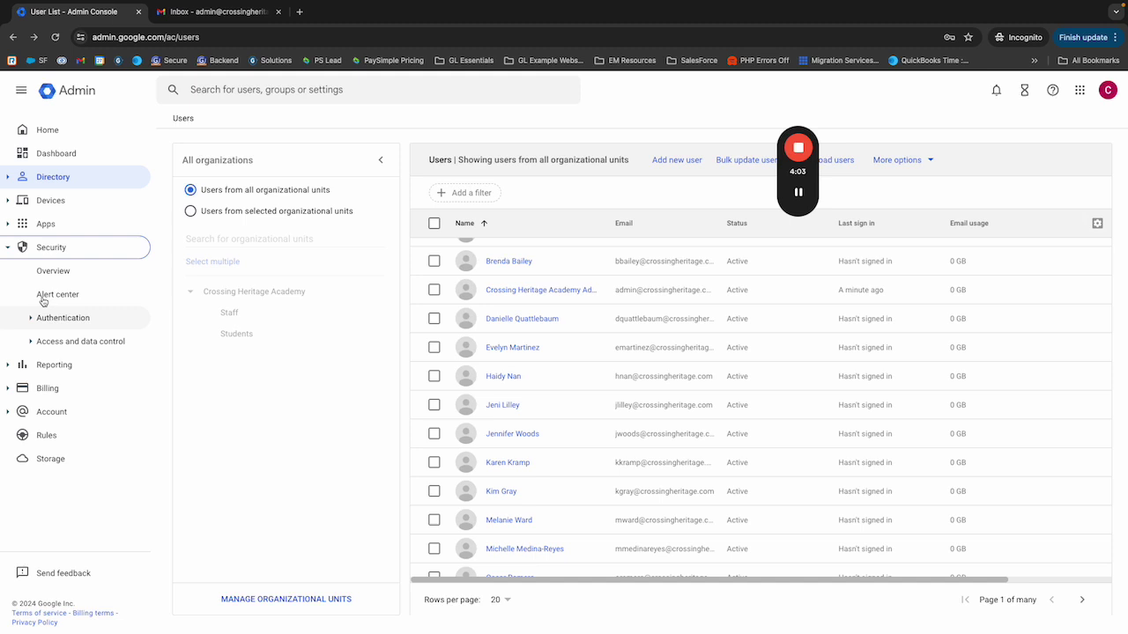
click(56, 210)
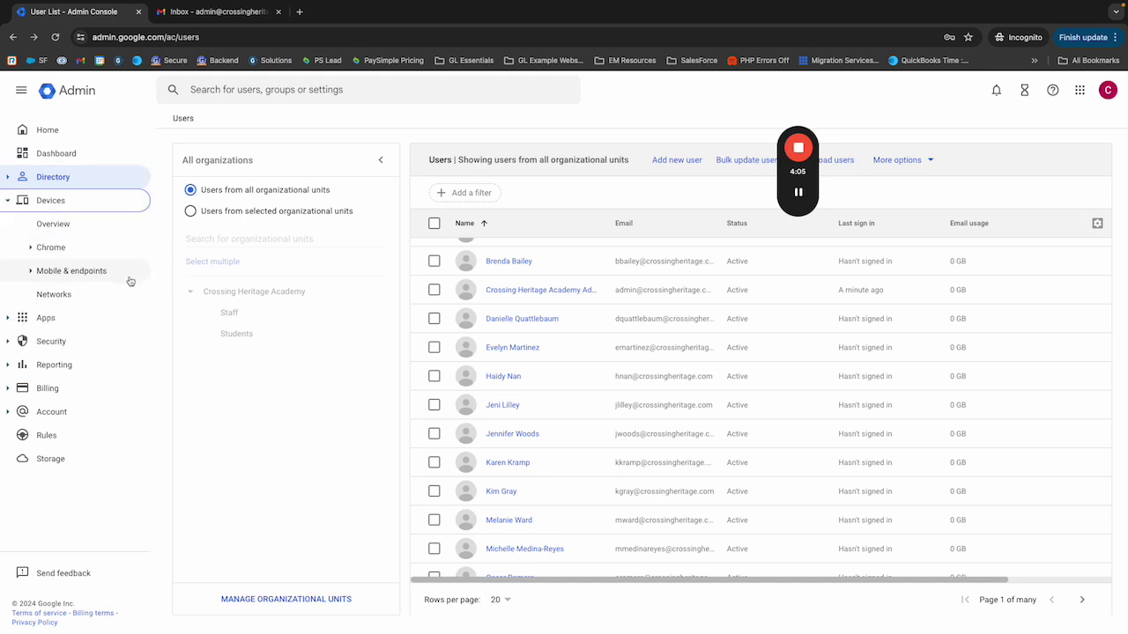
click(53, 176)
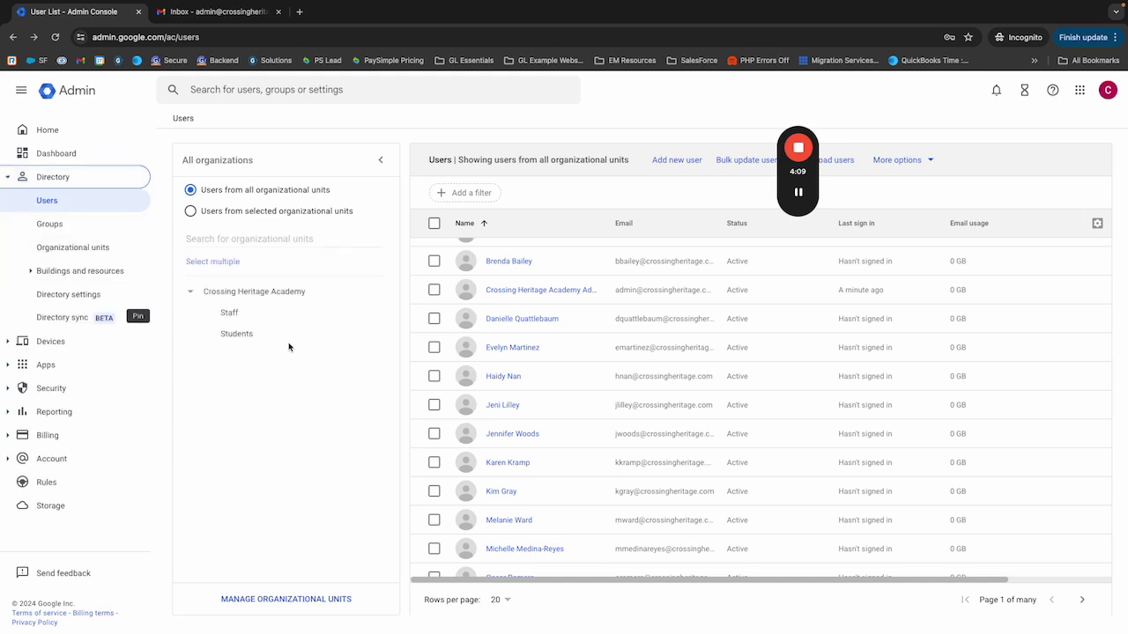
Step: View the details of the Classroom Teachers group and return to the list of all groups
click(58, 223)
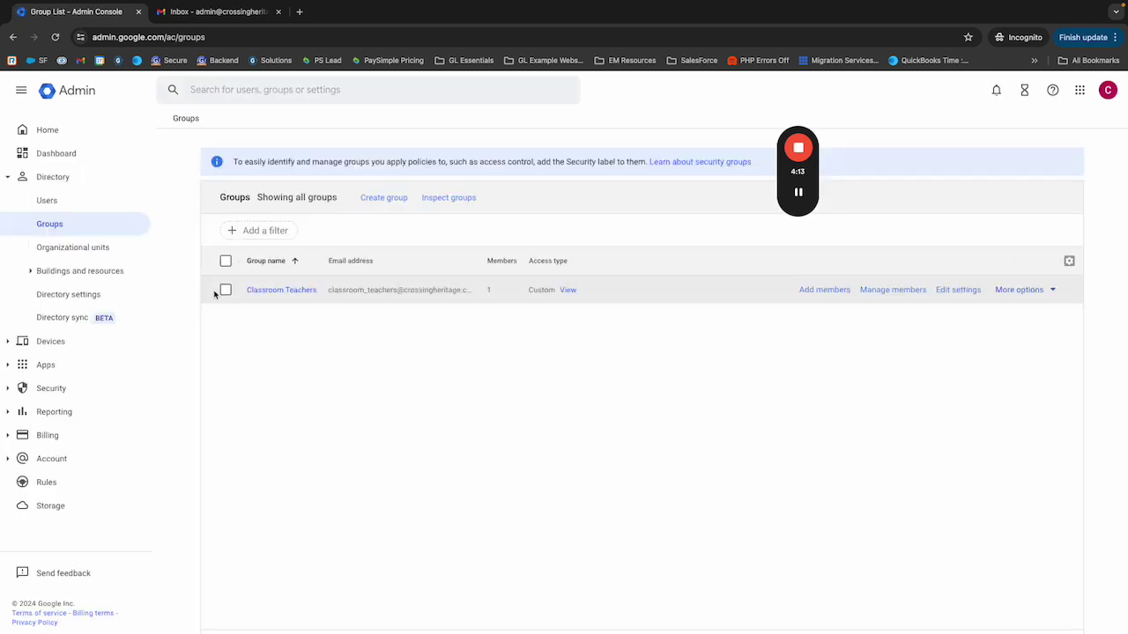
click(273, 293)
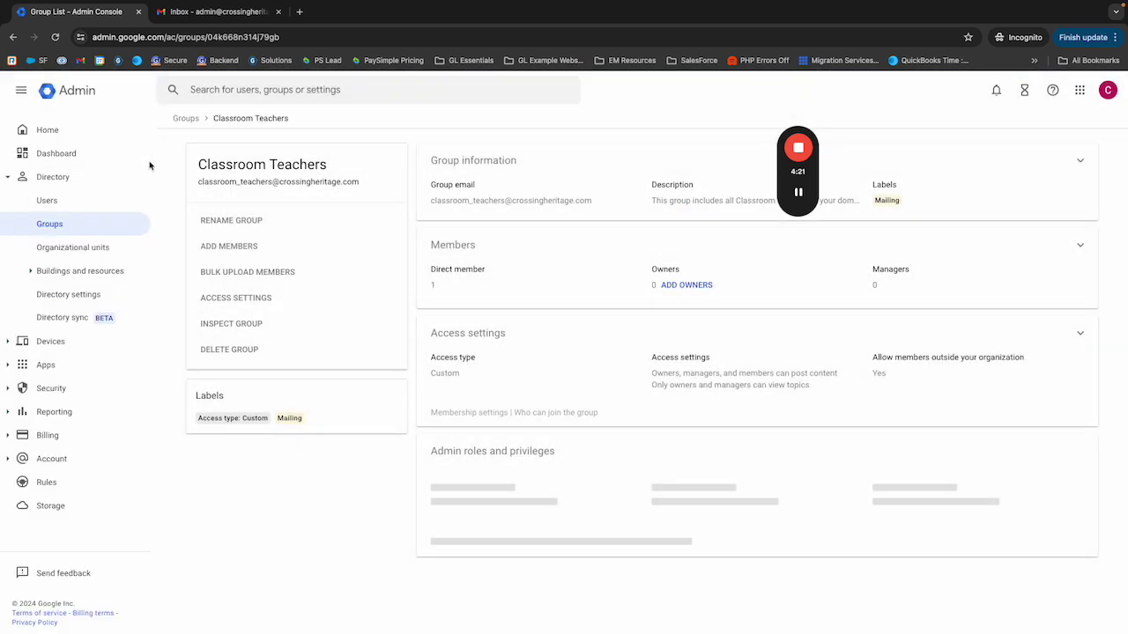
click(61, 223)
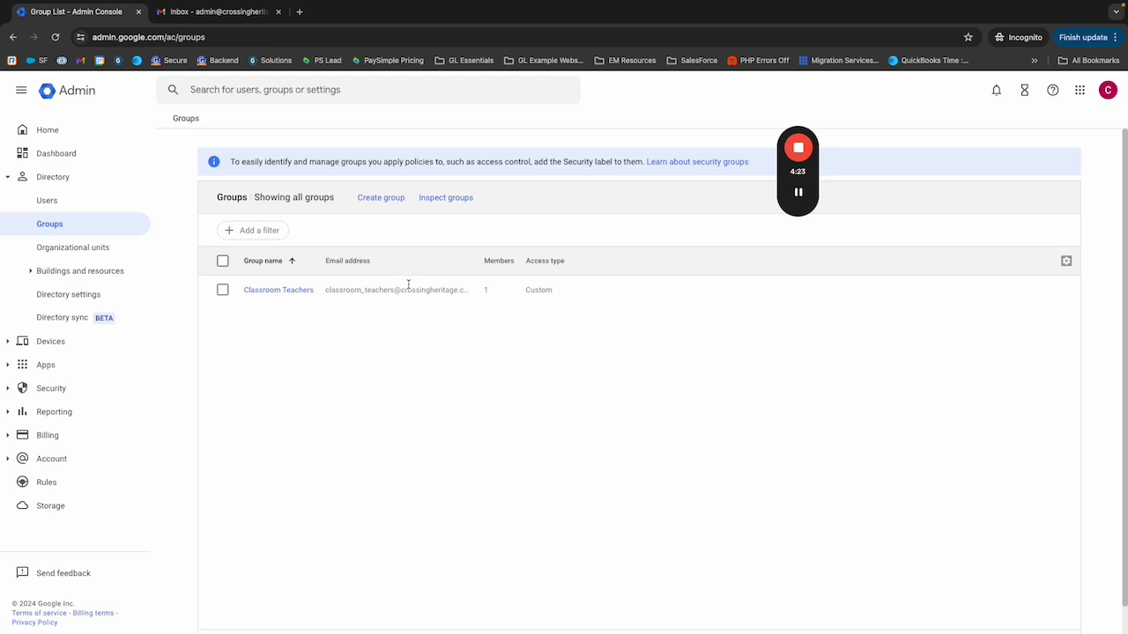
Step: View the blank form for creating a group, close it without creating one, and return to the Admin console home page
click(393, 204)
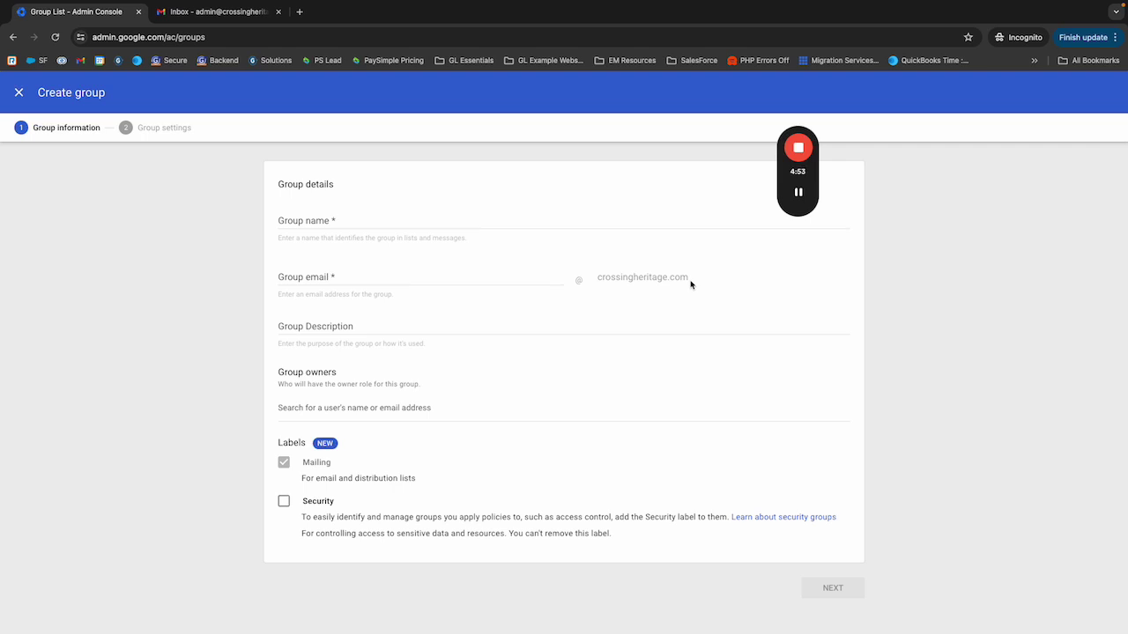
click(19, 92)
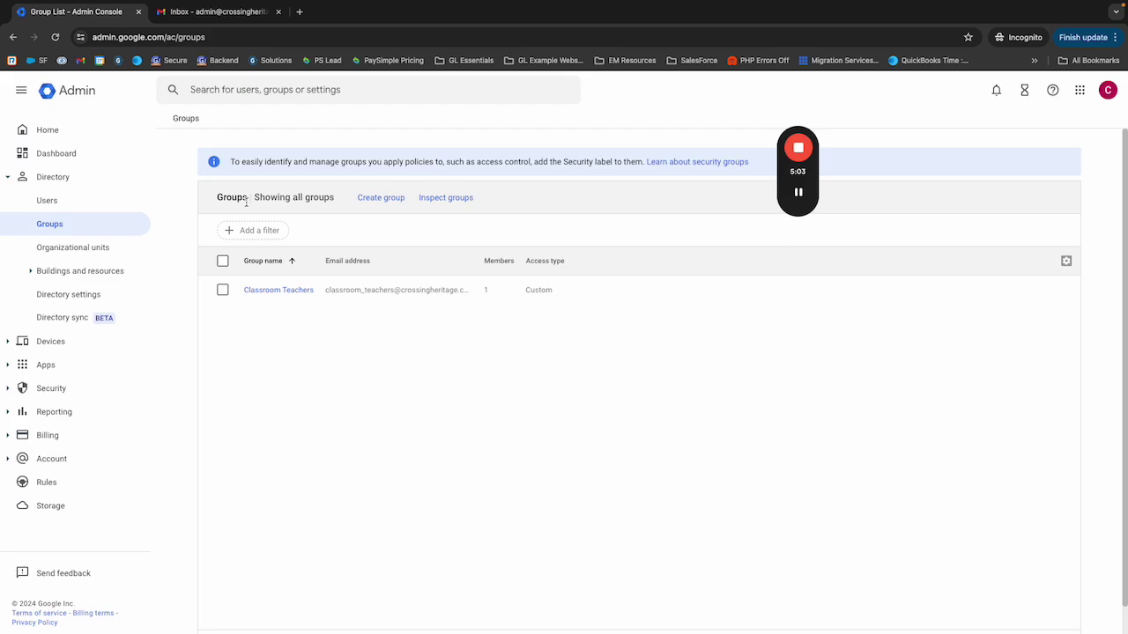
click(85, 132)
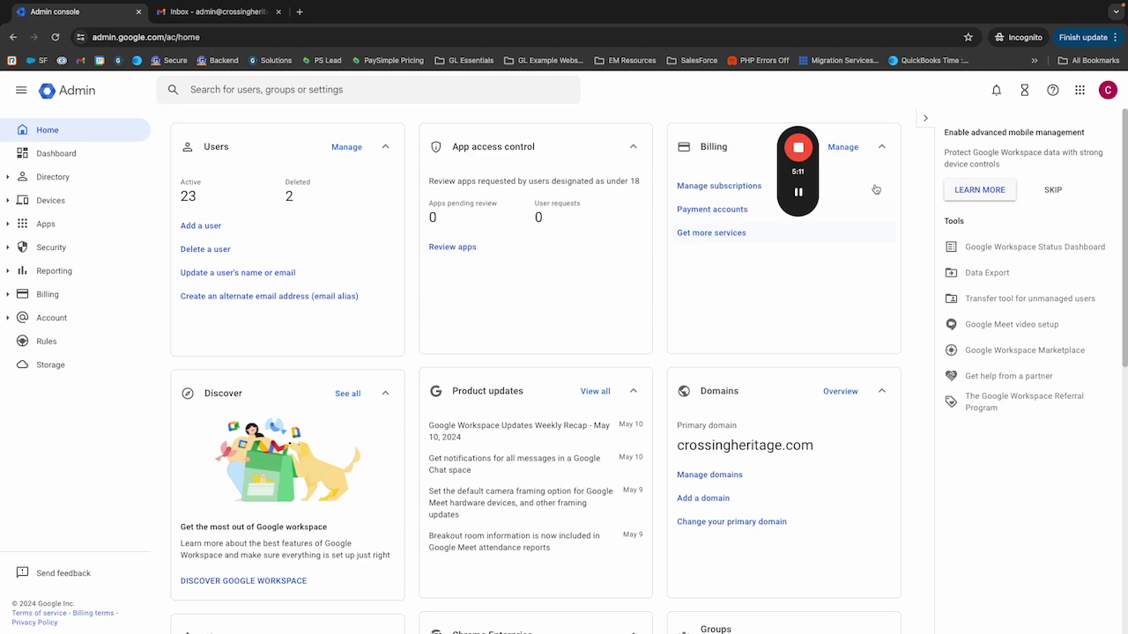
mouse_move(805, 153)
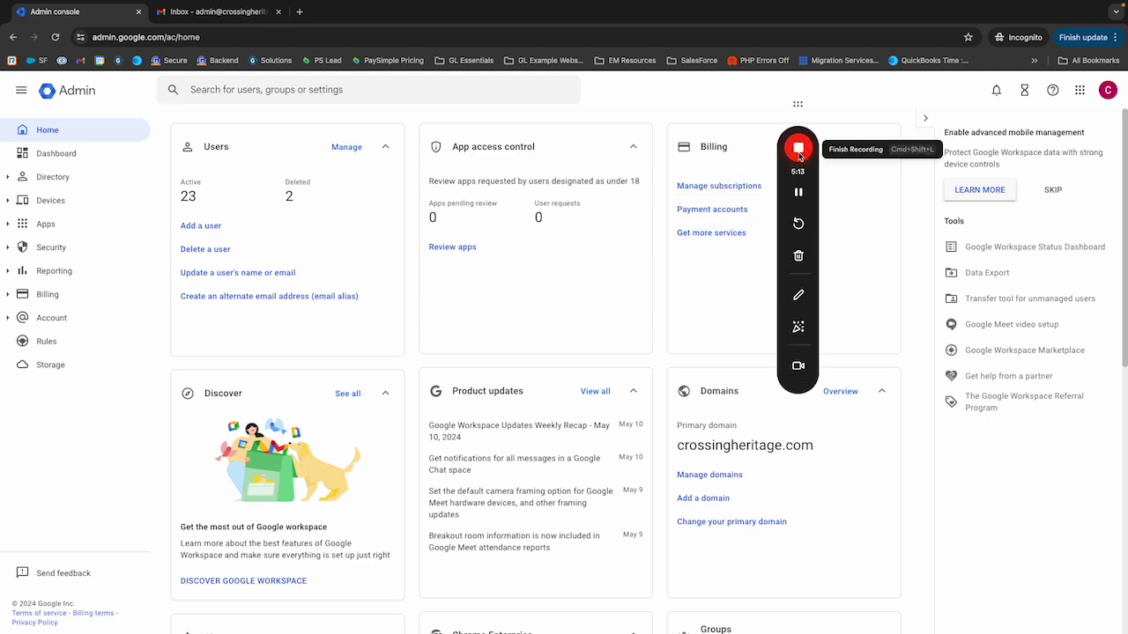